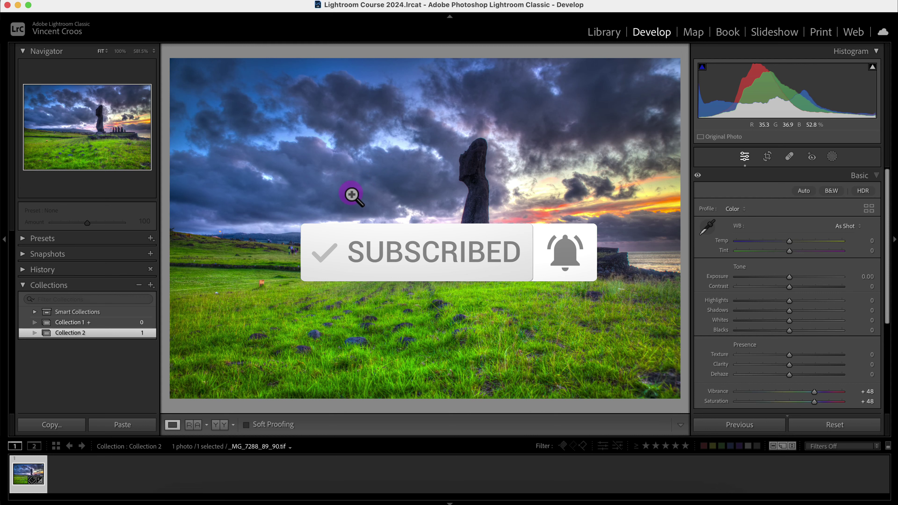
Turn on soft proofing and create a proof copy of the photo, leaving the copy selected for editing
{"action": "left_click", "coordinate": [246, 424]}
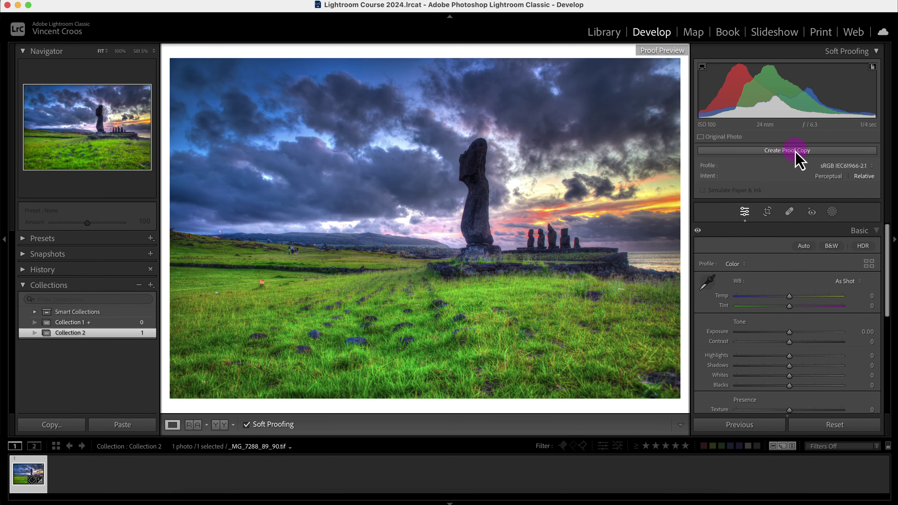
{"action": "left_click", "coordinate": [784, 151]}
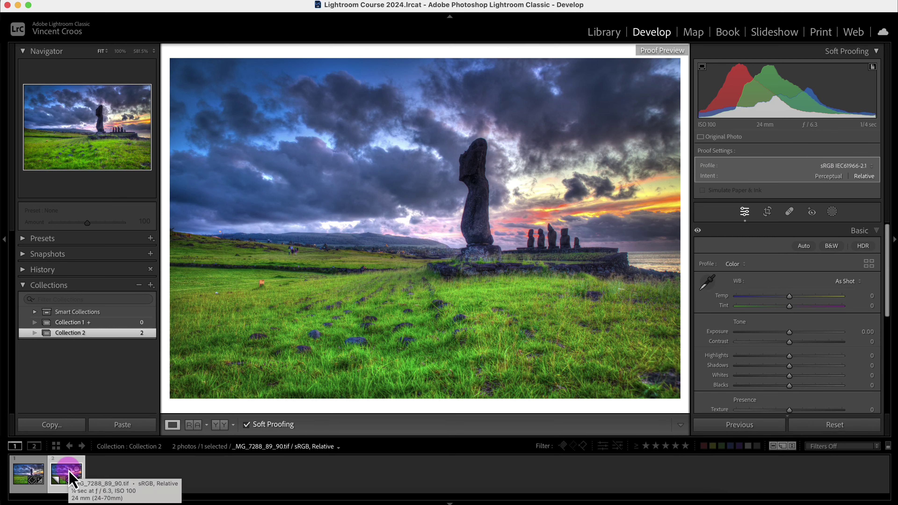
{"action": "left_click", "coordinate": [20, 472]}
{"action": "left_click", "coordinate": [65, 476]}
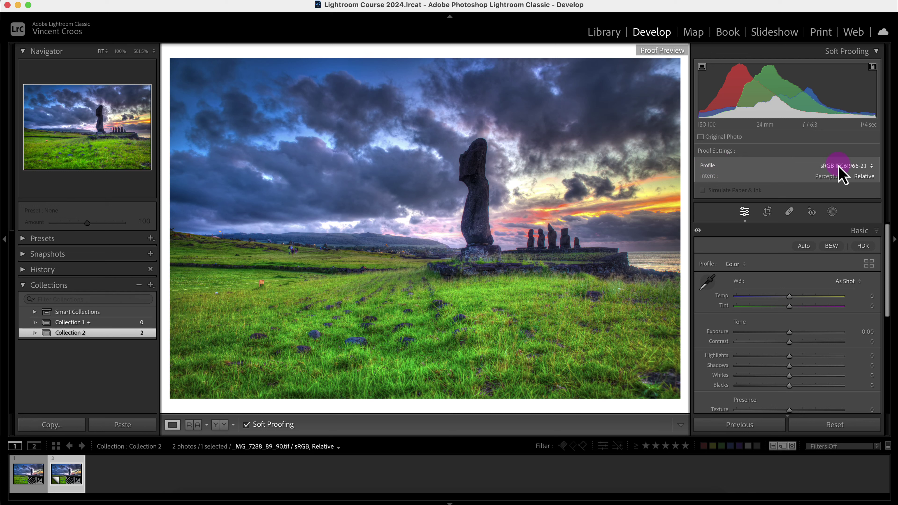
Check that the printer profile is enabled for selection and set the proof profile to RR ArcticPolarLuster EpR2000.icc
{"action": "left_click", "coordinate": [861, 168]}
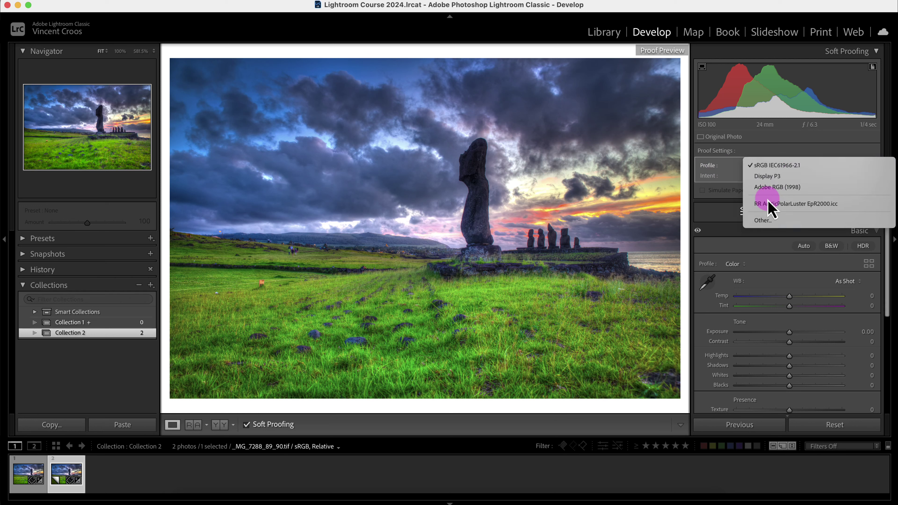
{"action": "left_click", "coordinate": [773, 222]}
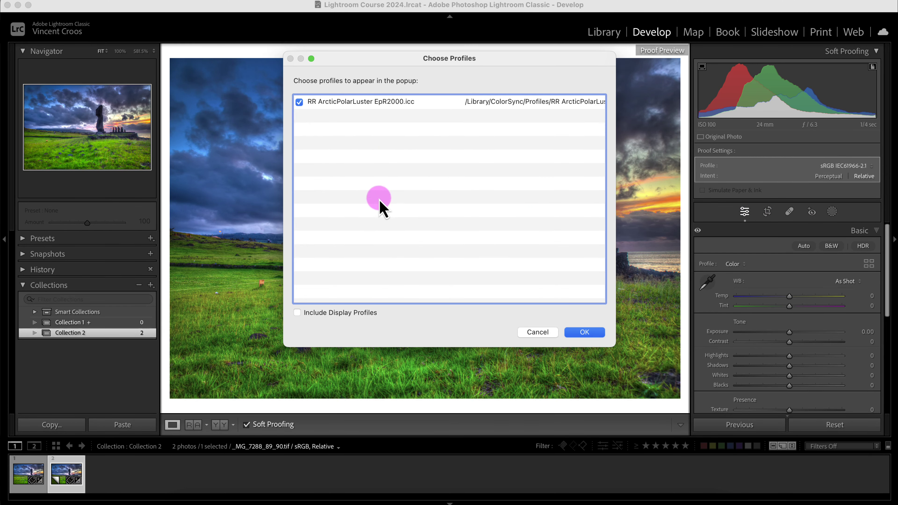
{"action": "left_click", "coordinate": [584, 332]}
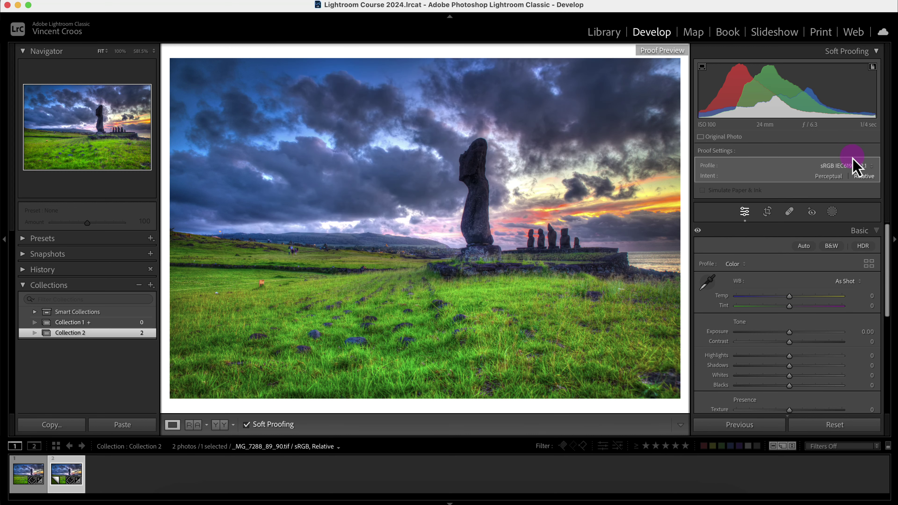
{"action": "left_click", "coordinate": [853, 166]}
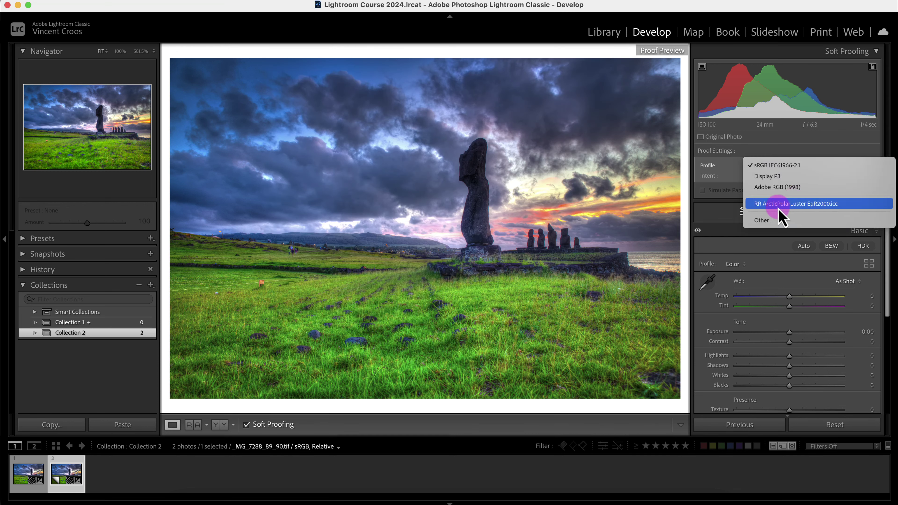
{"action": "left_click", "coordinate": [819, 209]}
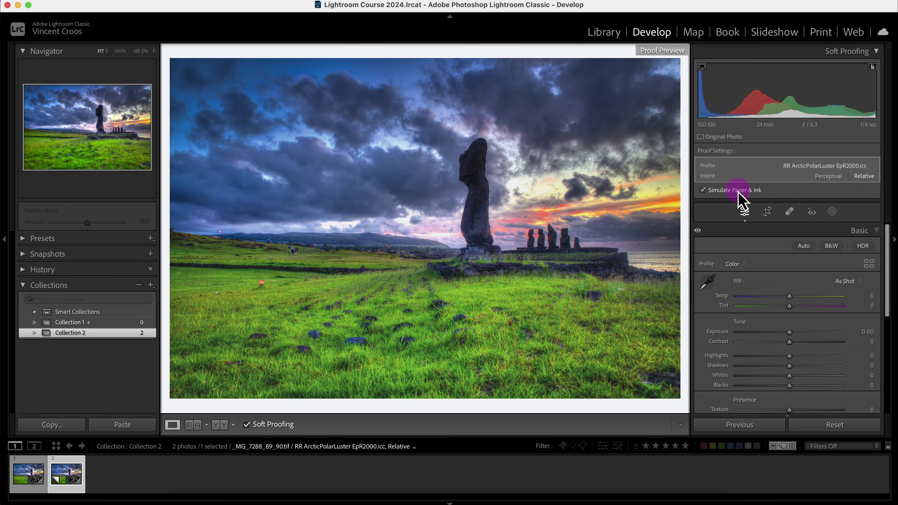
Compare the proof with Simulate Paper & Ink off and on, leaving the simulation on
{"action": "left_click", "coordinate": [703, 191]}
{"action": "left_click", "coordinate": [702, 191]}
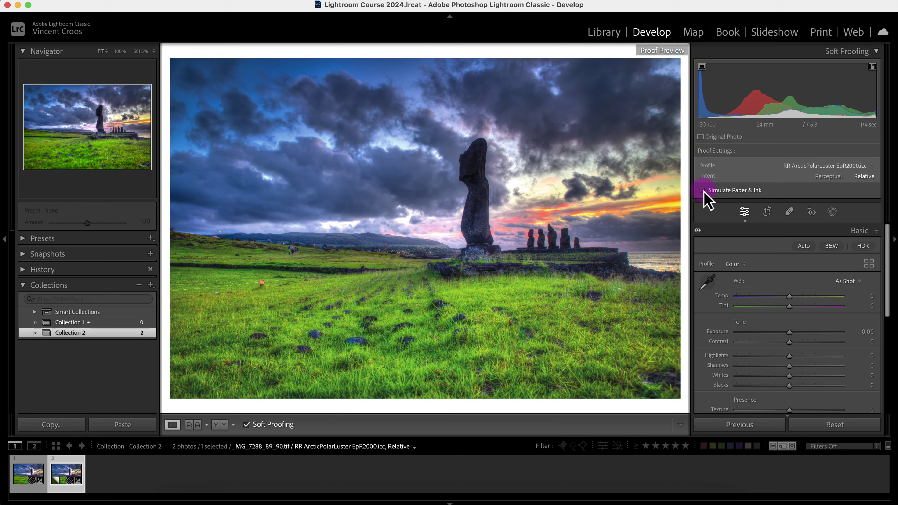
{"action": "left_click", "coordinate": [703, 191]}
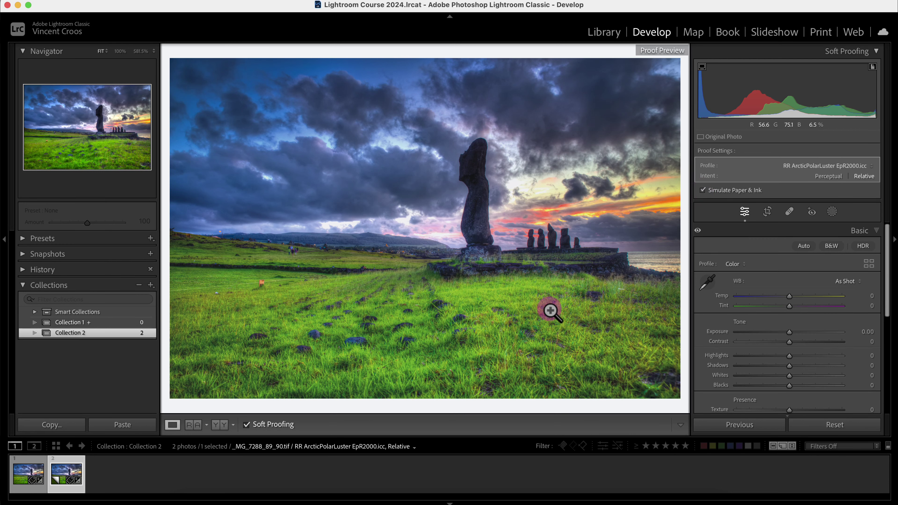
Show the before image and proof preview side by side and compare them with Simulate Paper & Ink off and on
{"action": "key", "text": "y"}
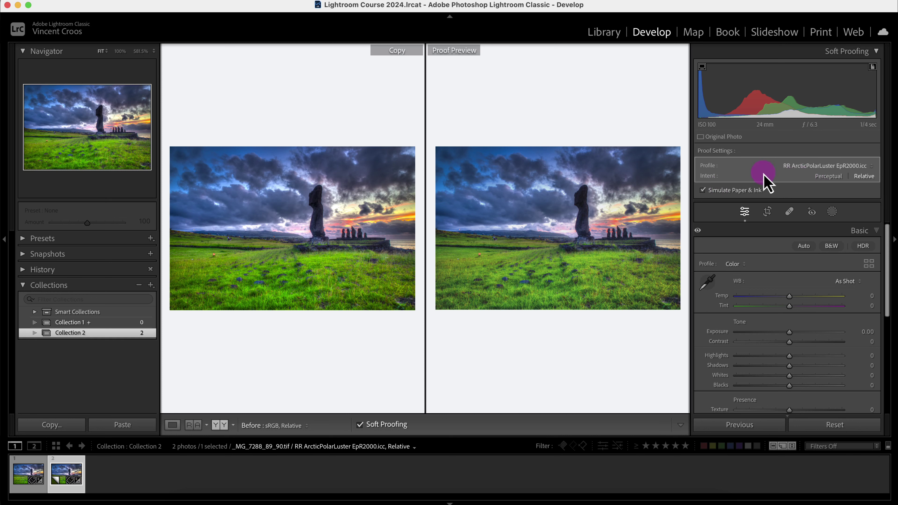
{"action": "left_click", "coordinate": [702, 190]}
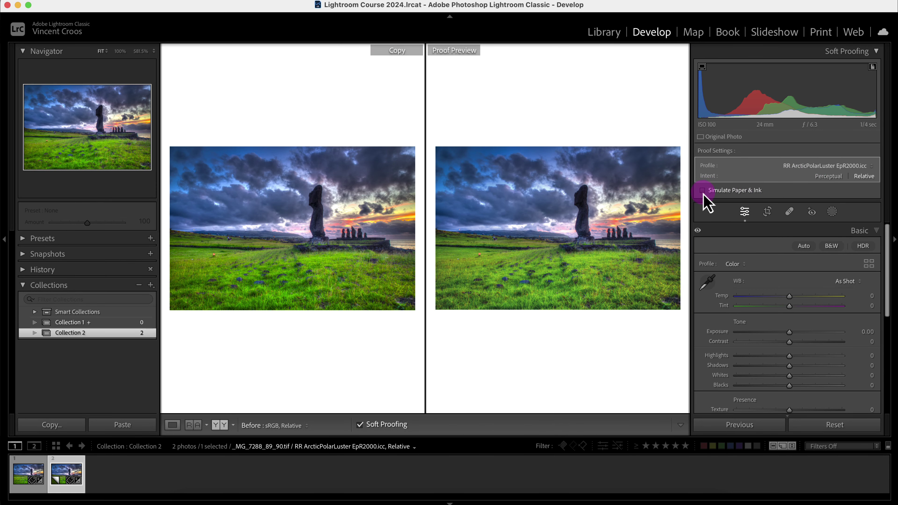
{"action": "left_click", "coordinate": [704, 193]}
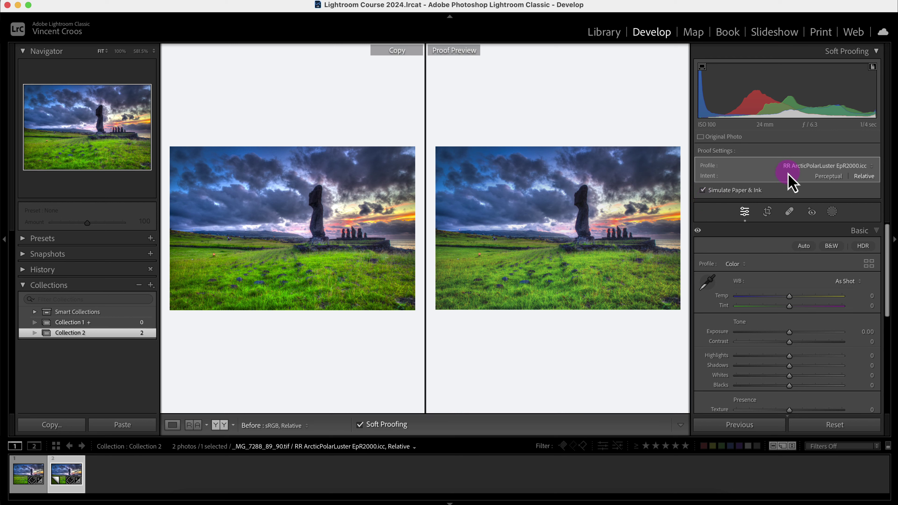
Turn on the destination gamut warning and compare the Perceptual and Relative rendering intents, finishing with Relative
{"action": "left_click", "coordinate": [872, 66]}
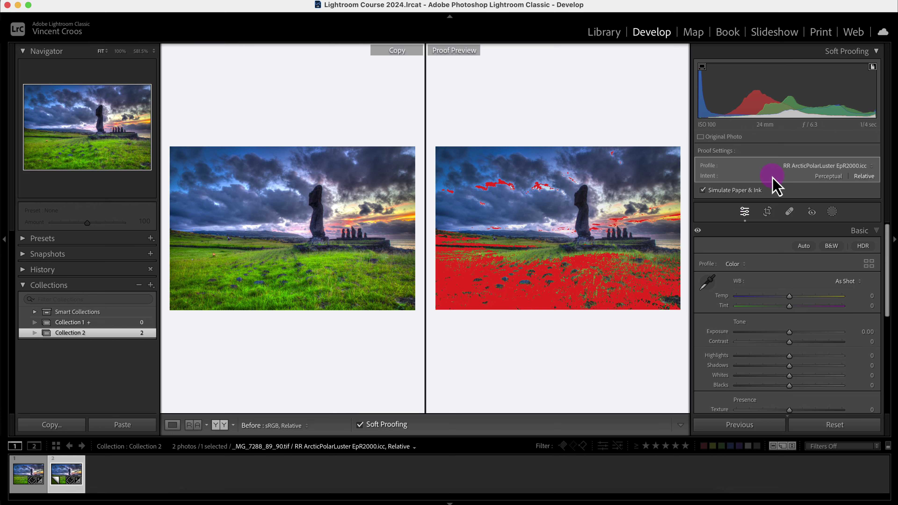
{"action": "left_click", "coordinate": [837, 178]}
{"action": "left_click", "coordinate": [863, 178]}
{"action": "left_click", "coordinate": [828, 176]}
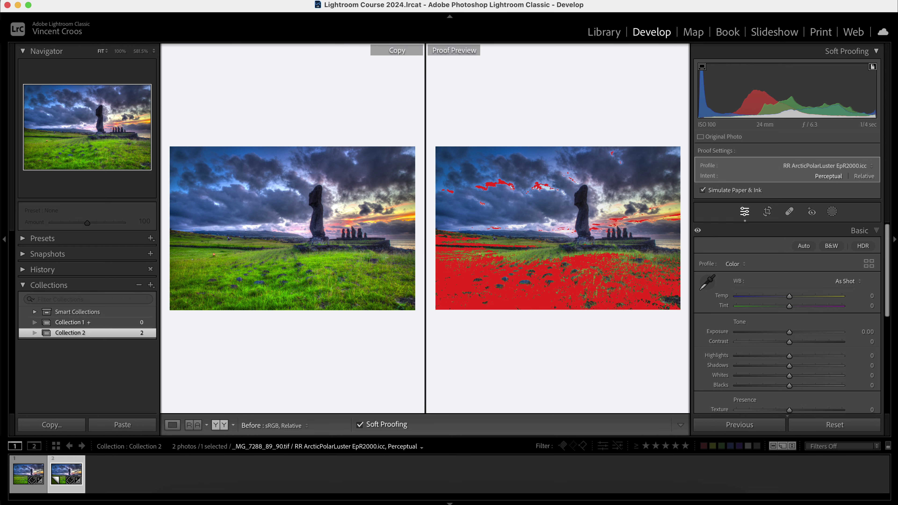
{"action": "left_click", "coordinate": [866, 178]}
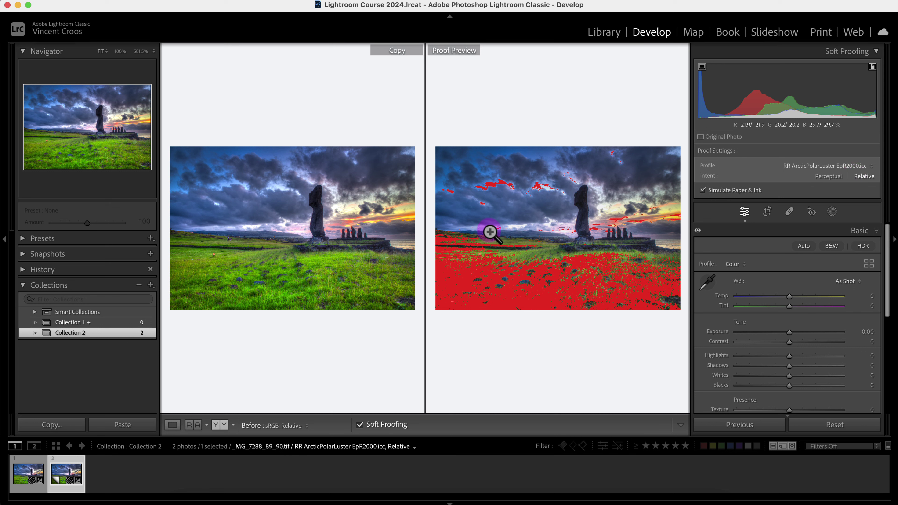
{"action": "left_click", "coordinate": [825, 177]}
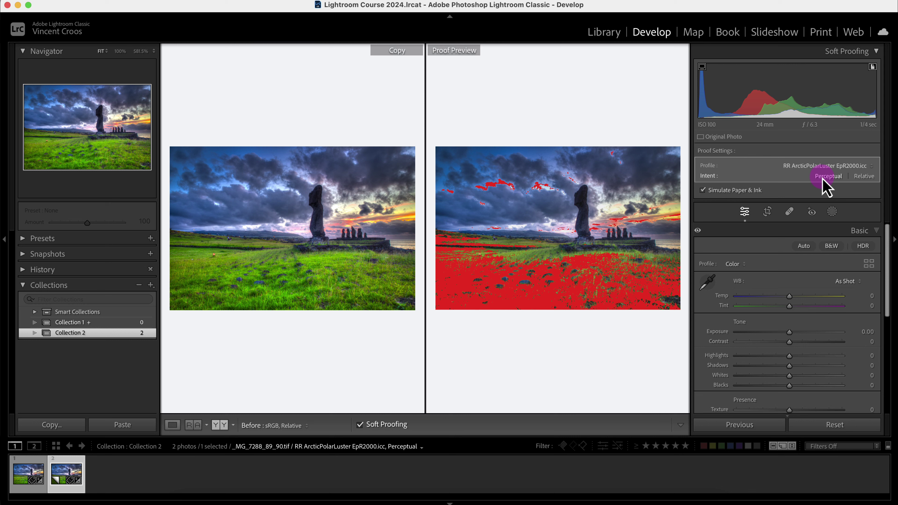
{"action": "left_click", "coordinate": [859, 177]}
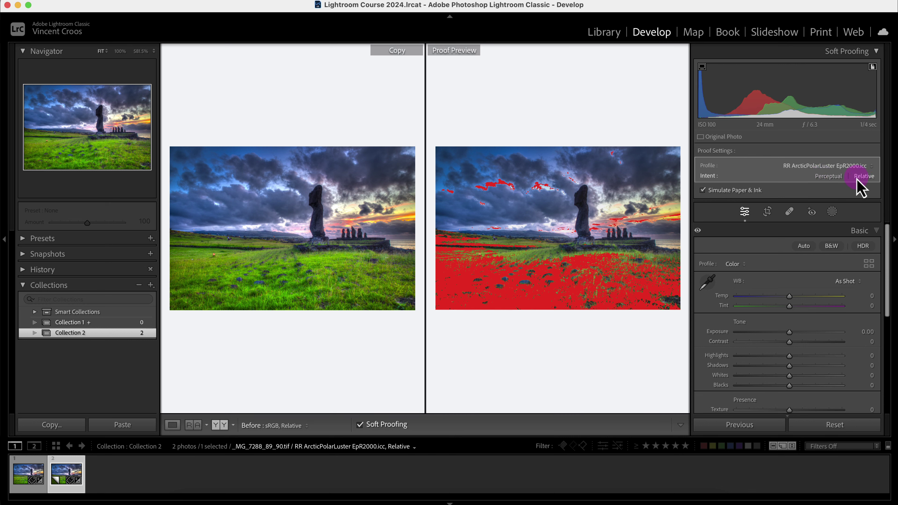
Hide the gamut warning overlay and compare the grass colours under Perceptual and Relative intent, returning to Relative
{"action": "left_click", "coordinate": [872, 114]}
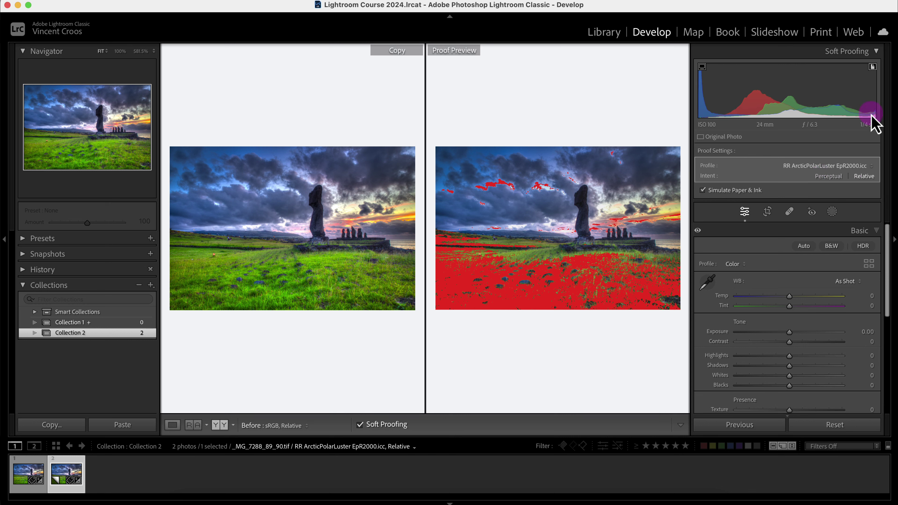
{"action": "key", "text": "shift+s"}
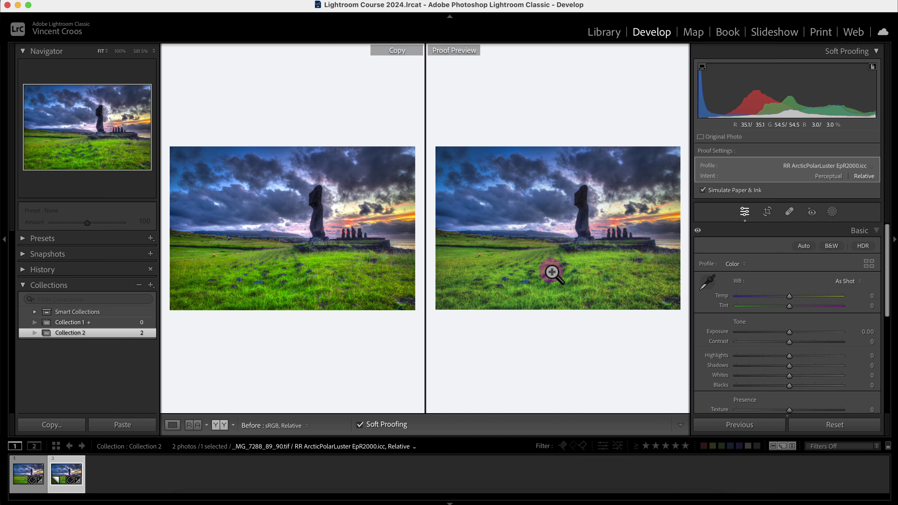
{"action": "left_click", "coordinate": [829, 176]}
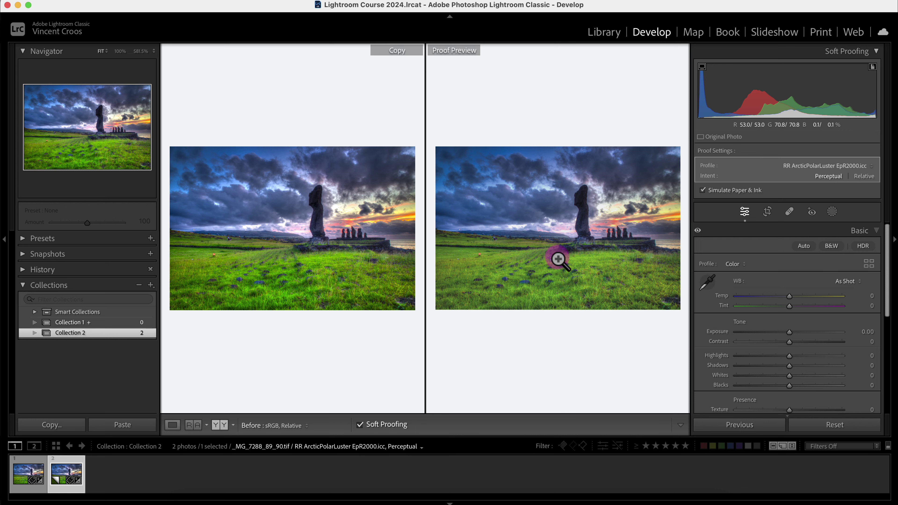
{"action": "left_click", "coordinate": [870, 180]}
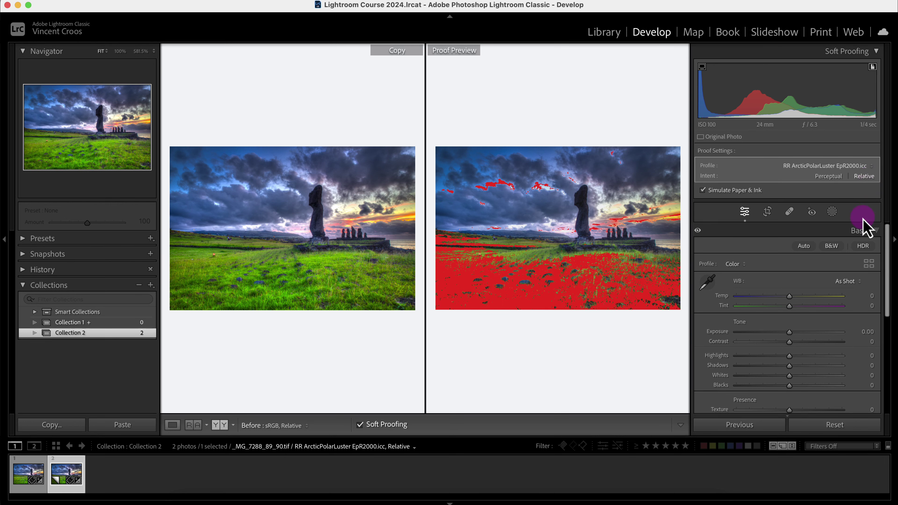
Reduce the proof copy's Vibrance and Saturation to +25 each
{"action": "scroll", "coordinate": [891, 262], "scroll_direction": "down", "scroll_amount": 2}
{"action": "left_click_drag", "start_coordinate": [890, 266], "coordinate": [892, 305]}
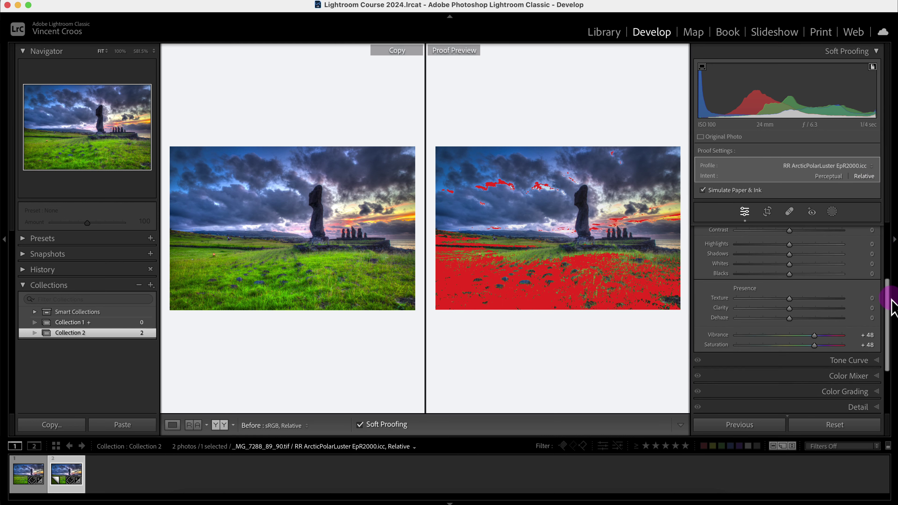
{"action": "mouse_move", "coordinate": [815, 336]}
{"action": "left_mouse_down"}
{"action": "mouse_move", "coordinate": [802, 335]}
{"action": "mouse_move", "coordinate": [814, 345]}
{"action": "mouse_move", "coordinate": [803, 346]}
{"action": "left_mouse_up"}
{"action": "left_click_drag", "start_coordinate": [819, 308], "coordinate": [819, 308]}
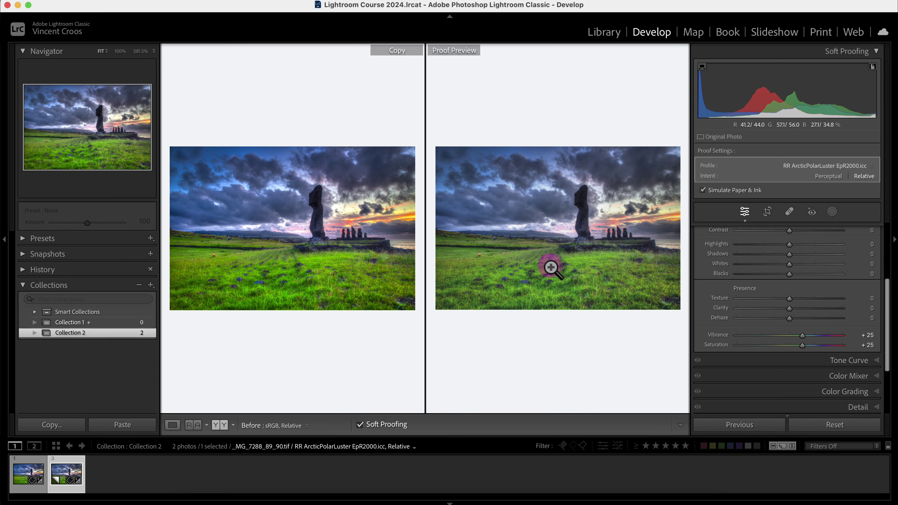
Recheck the desaturated proof copy under Perceptual intent, then set the intent back to Relative
{"action": "left_click_drag", "start_coordinate": [889, 304], "coordinate": [883, 236]}
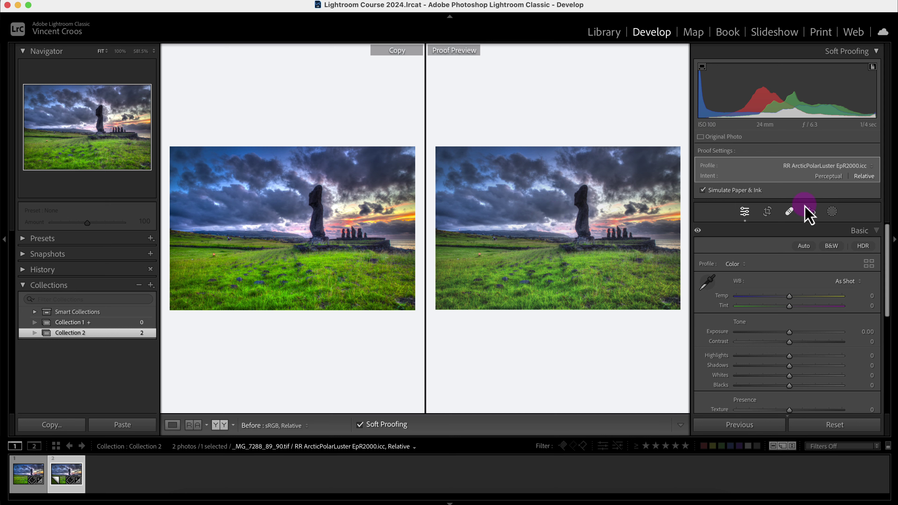
{"action": "left_click", "coordinate": [829, 176]}
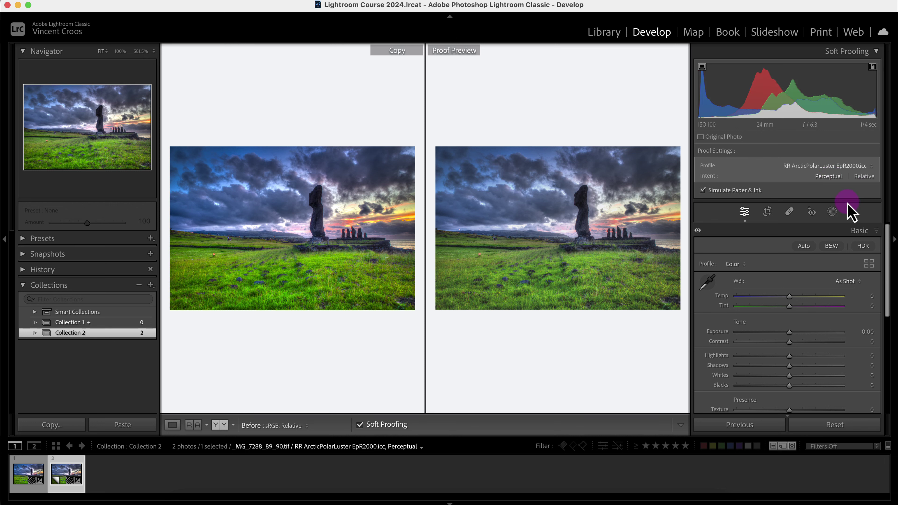
{"action": "left_click", "coordinate": [864, 176]}
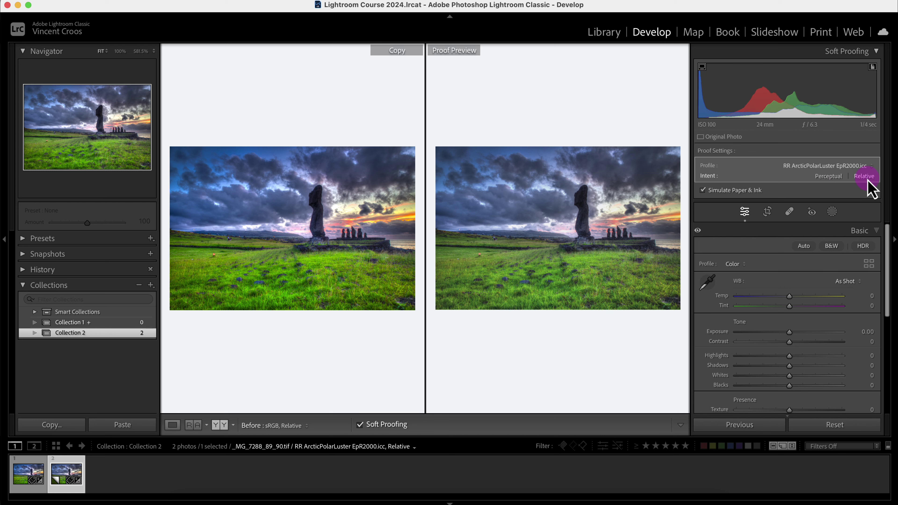